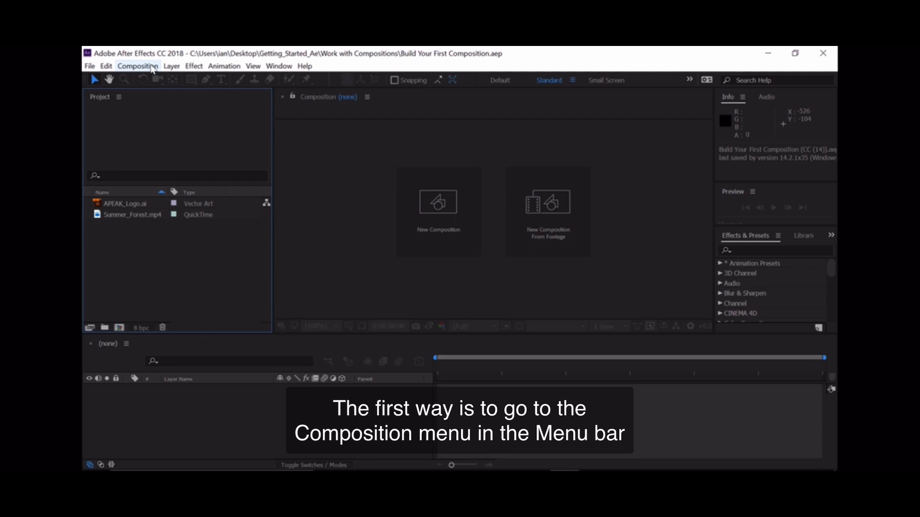
pyautogui.click(137, 67)
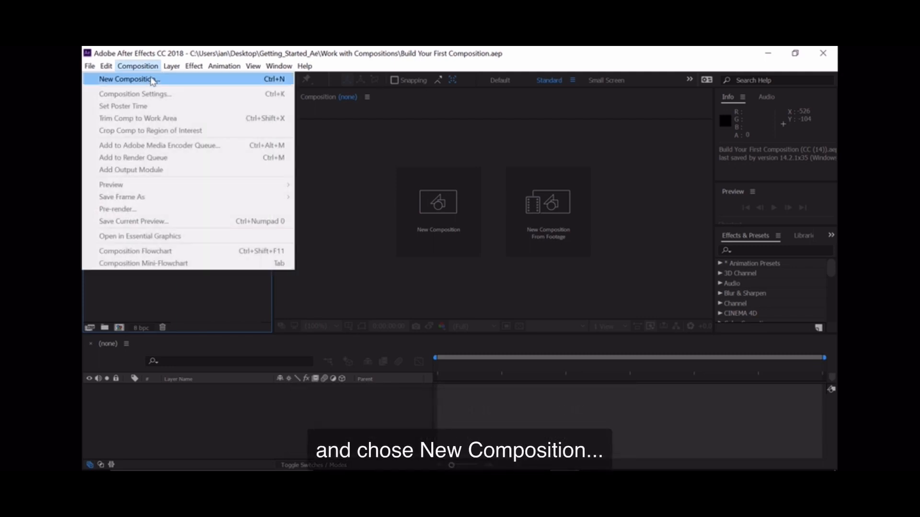
pyautogui.click(153, 80)
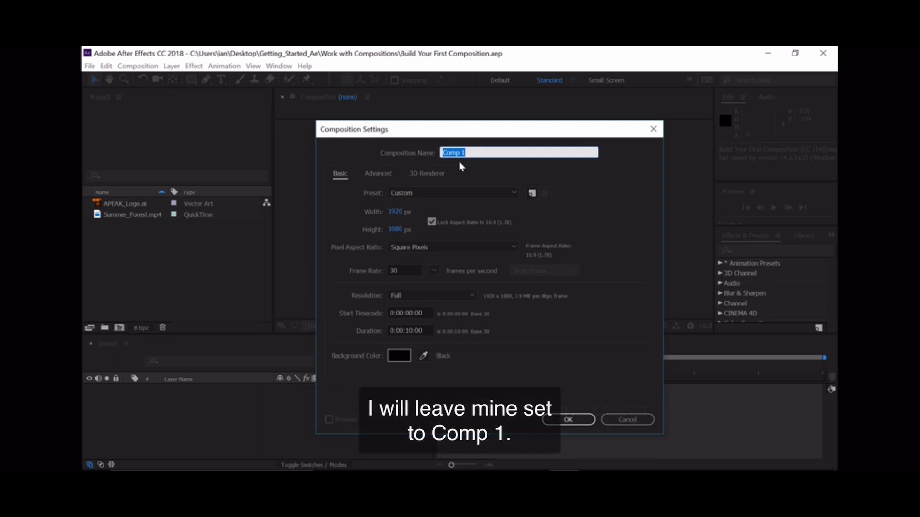
pyautogui.click(458, 194)
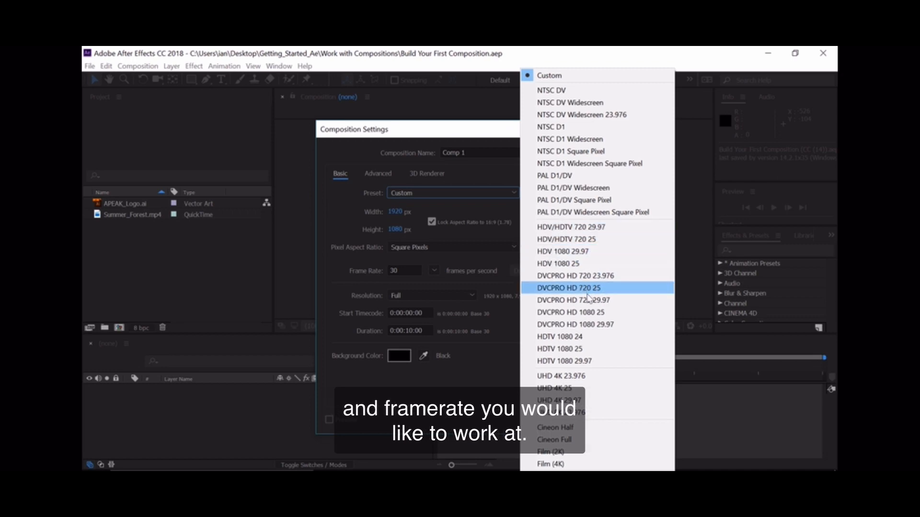
pyautogui.click(497, 214)
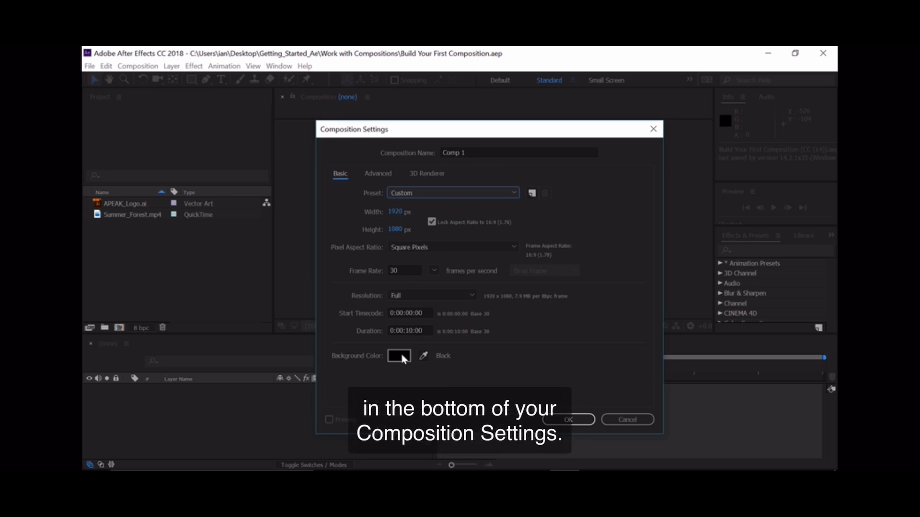
pyautogui.click(614, 420)
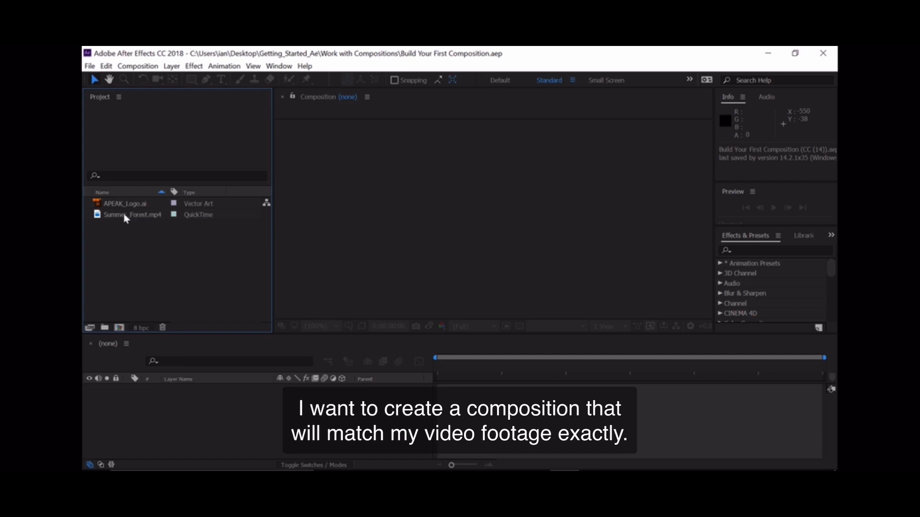
# - Create a new composition from the Summer_Forest.mp4 footage so that its settings match the clip
pyautogui.click(99, 216)
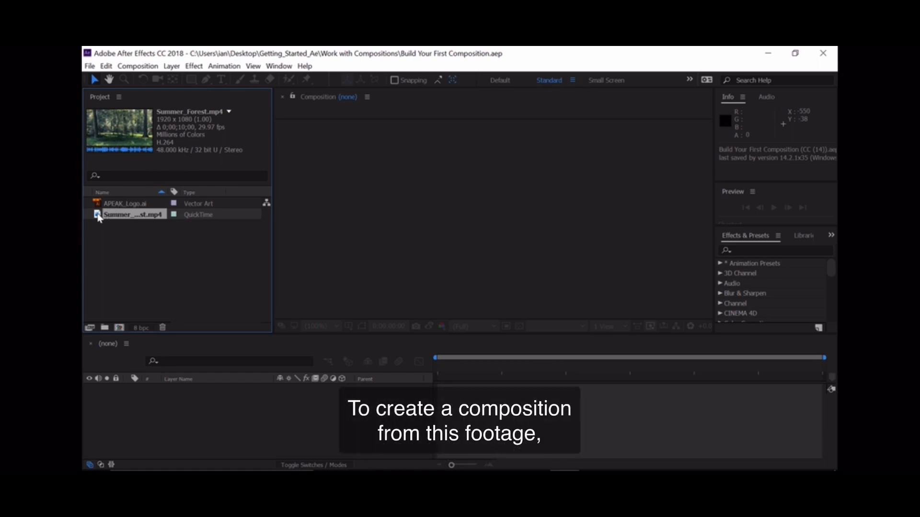
pyautogui.moveTo(98, 217); pyautogui.dragTo(119, 328)
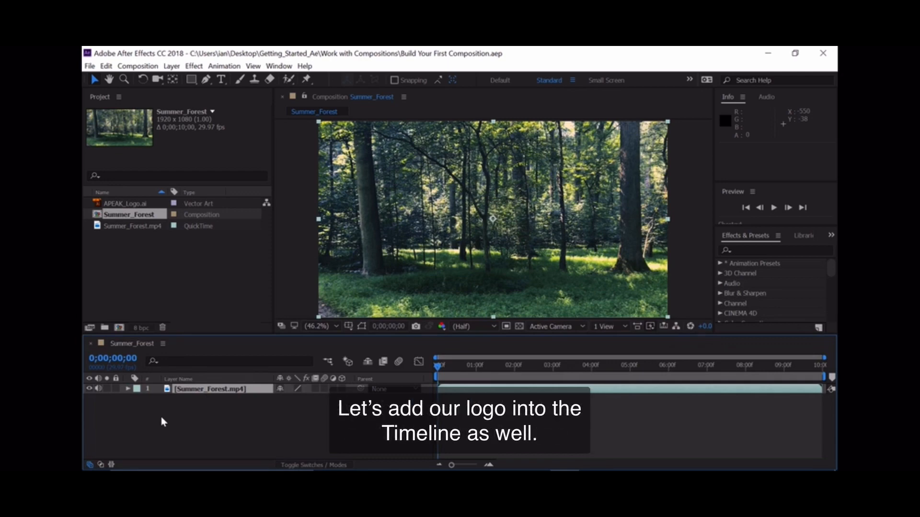
# - Add APEAK_Logo.ai to the timeline above the Summer_Forest.mp4 layer, and set the current time to 0;00;02;00
pyautogui.click(98, 206)
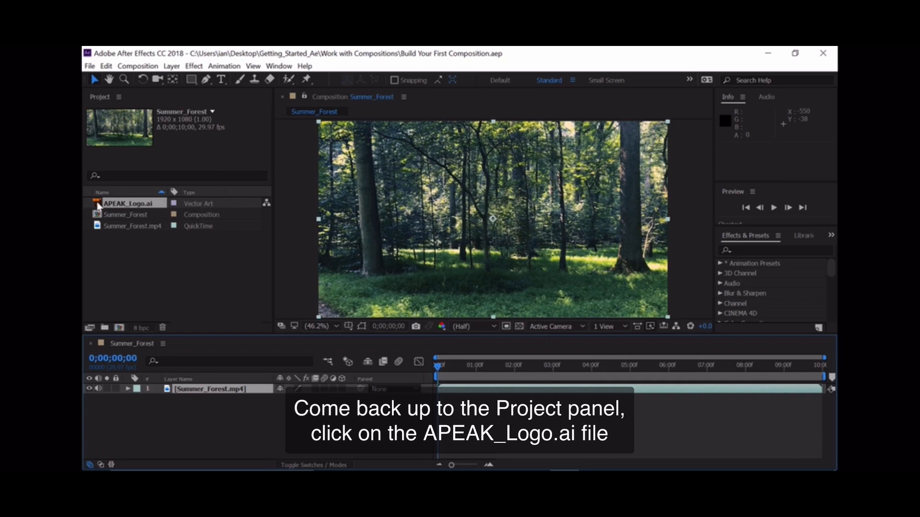
pyautogui.moveTo(99, 206); pyautogui.dragTo(155, 390)
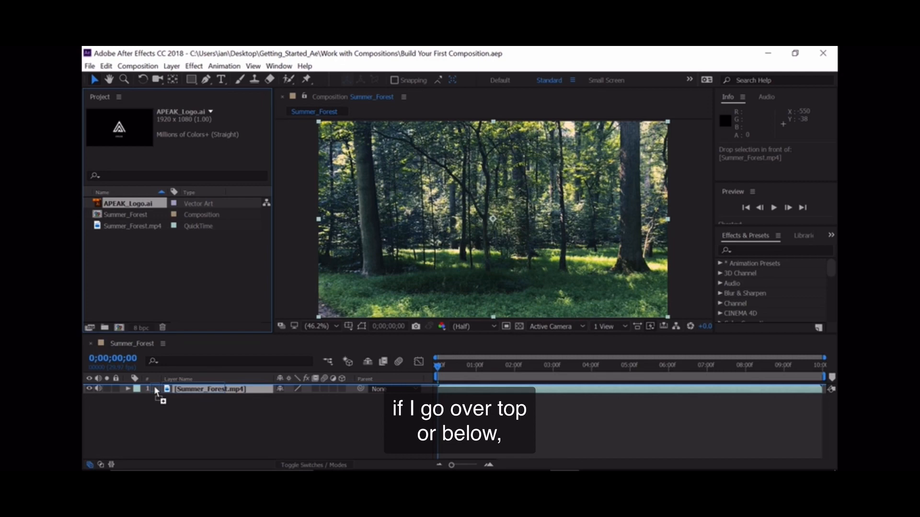
pyautogui.moveTo(154, 388); pyautogui.dragTo(156, 393)
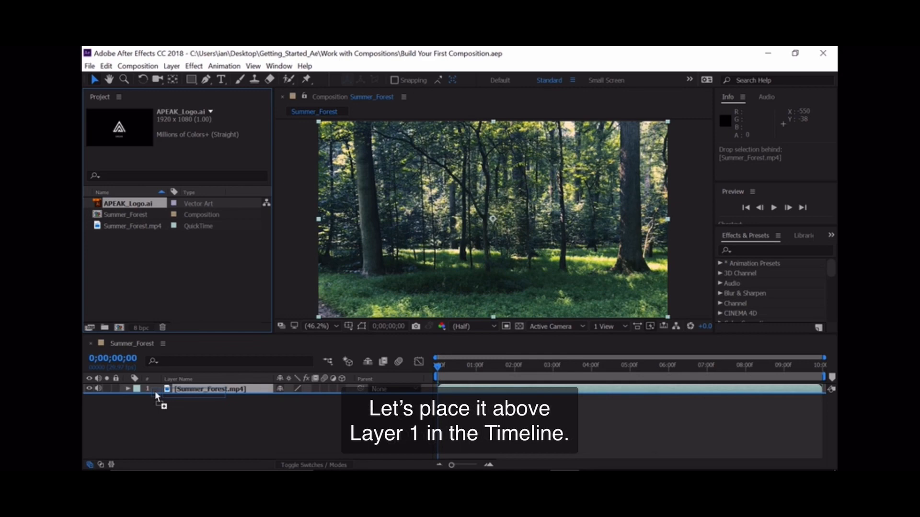
pyautogui.moveTo(155, 391); pyautogui.dragTo(157, 389)
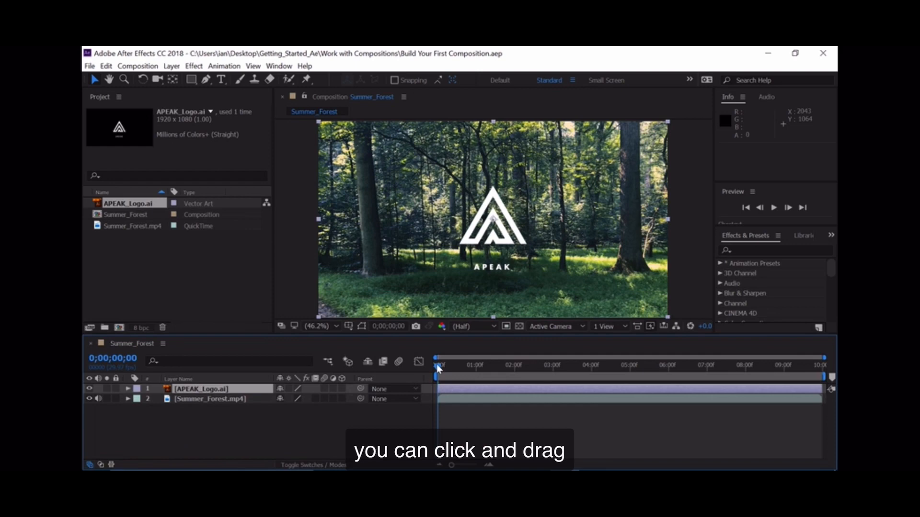
pyautogui.moveTo(436, 363); pyautogui.dragTo(515, 377)
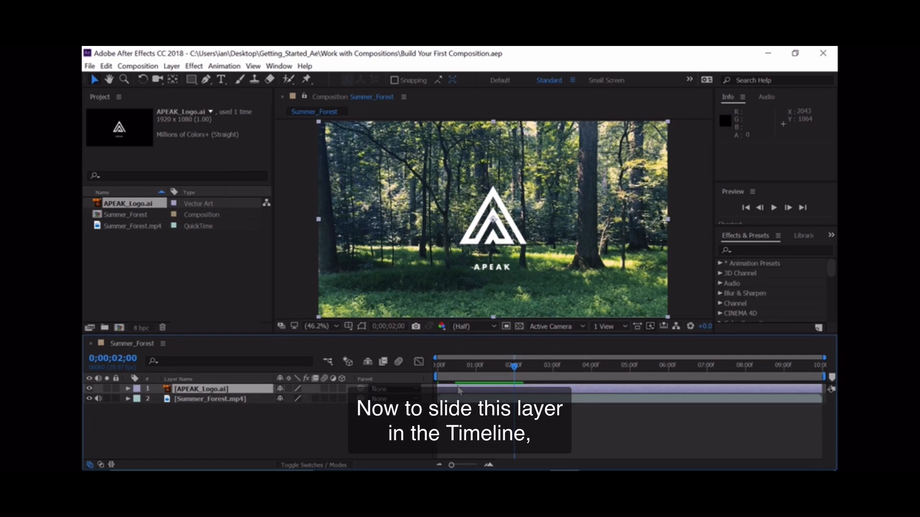
# - Try sliding the APEAK_Logo.ai layer in time to start at 0;00;01;00, and undo the move
pyautogui.moveTo(459, 391); pyautogui.dragTo(481, 393)
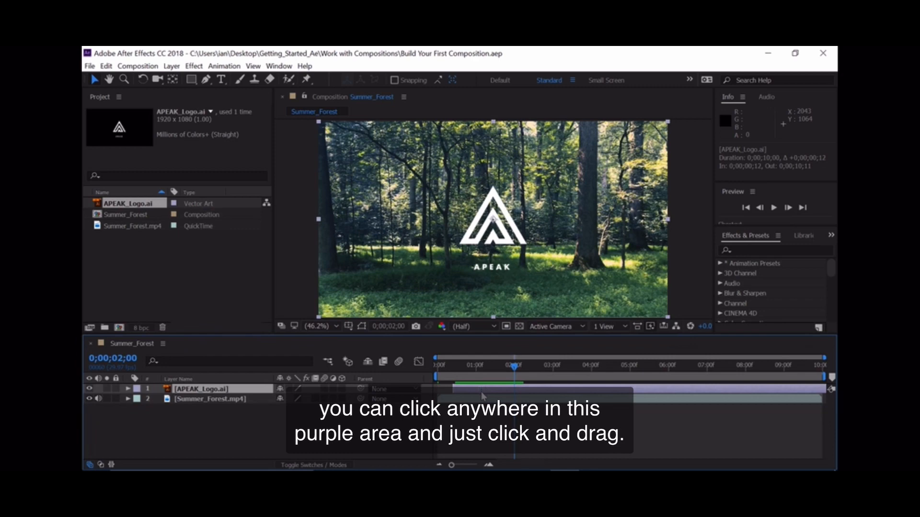
pyautogui.moveTo(483, 396); pyautogui.dragTo(492, 388)
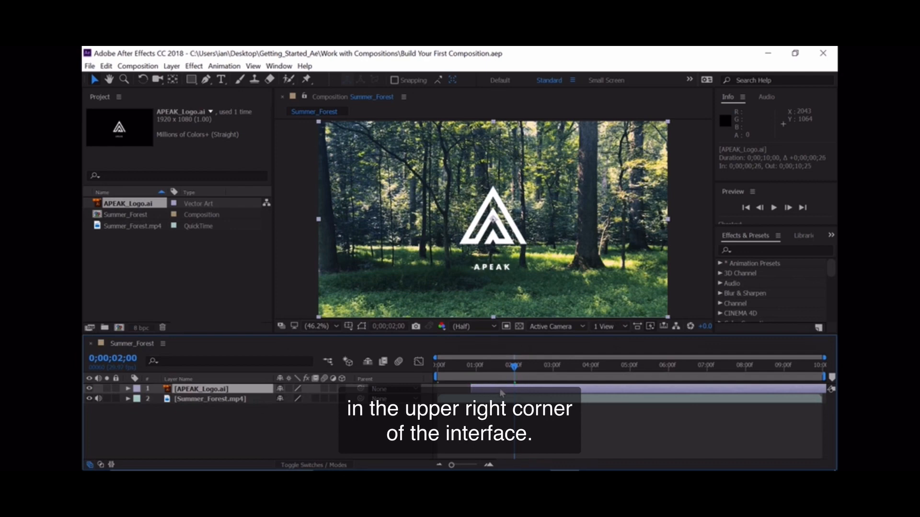
pyautogui.moveTo(499, 388); pyautogui.dragTo(502, 388)
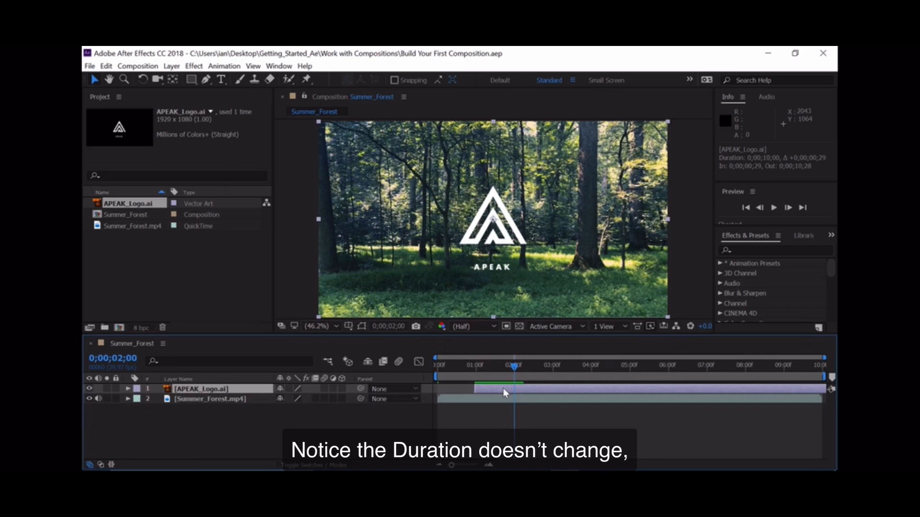
pyautogui.moveTo(503, 388); pyautogui.dragTo(505, 388)
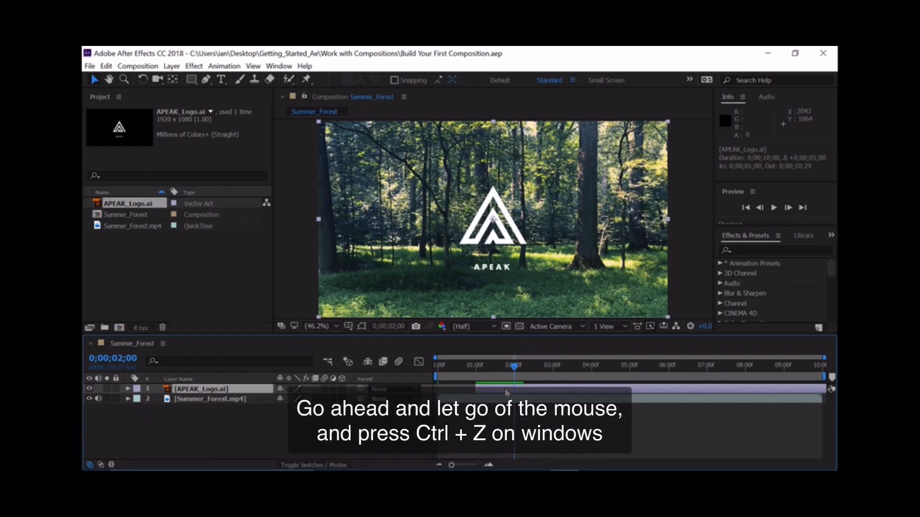
pyautogui.hotkey('ctrl', 'z')
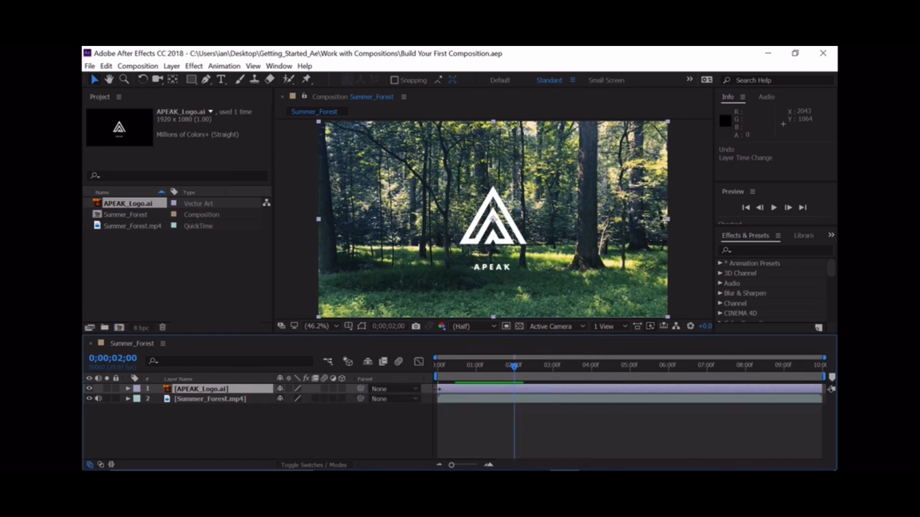
# - Trim the start of the APEAK_Logo.ai layer to an In point of 0;00;02;00, at the current time
pyautogui.moveTo(439, 390); pyautogui.dragTo(463, 390)
pyautogui.moveTo(450, 389); pyautogui.dragTo(514, 389)
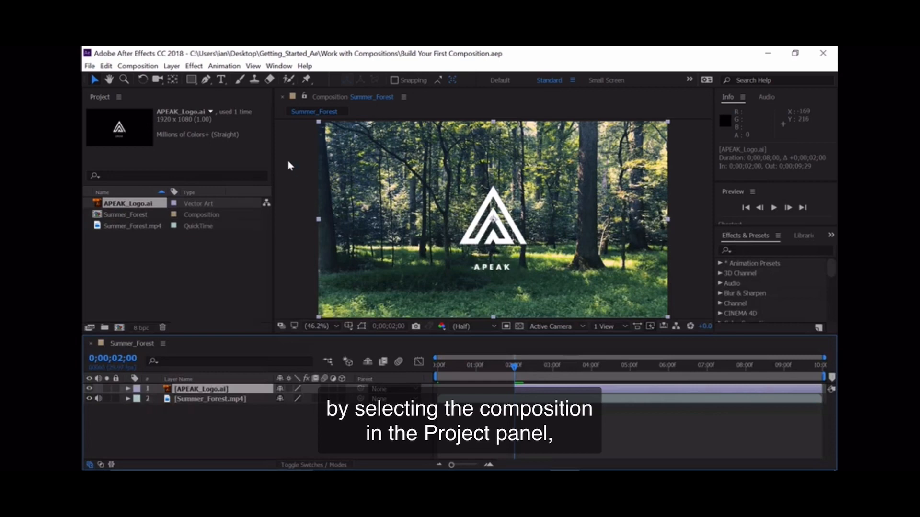
# - Set the Summer_Forest composition's duration to 500 (0;00;05;00) in its Composition Settings
pyautogui.click(98, 219)
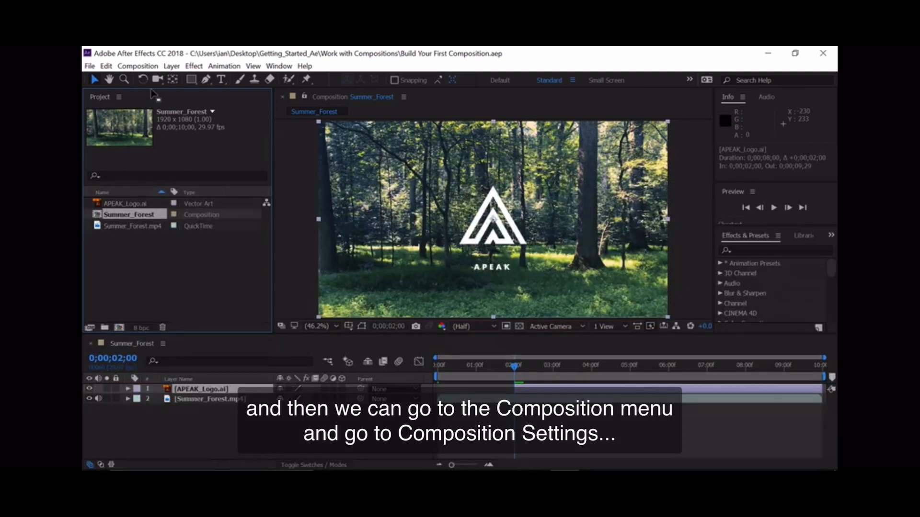
pyautogui.click(148, 68)
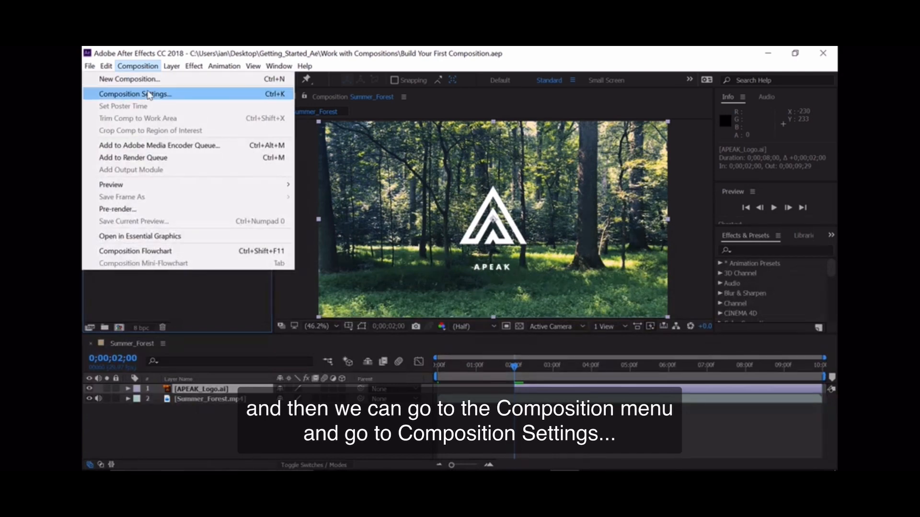
pyautogui.click(144, 95)
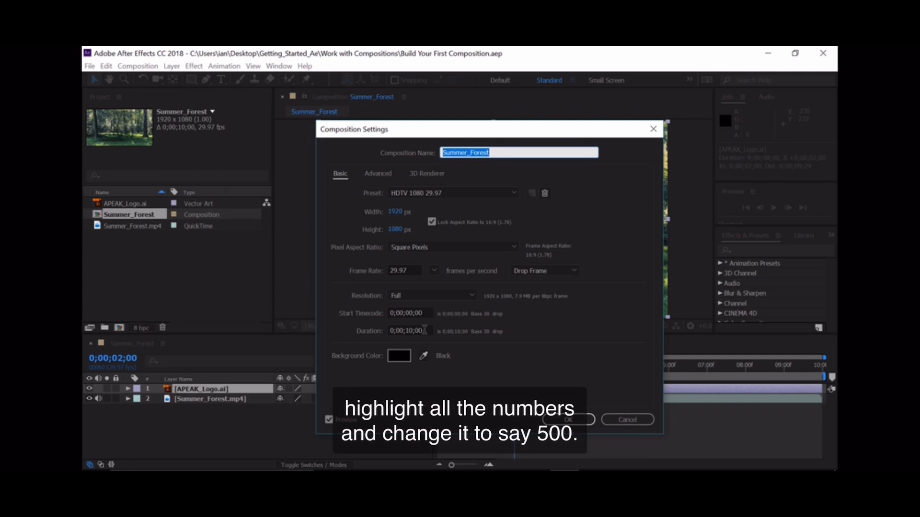
pyautogui.moveTo(424, 330); pyautogui.dragTo(370, 327)
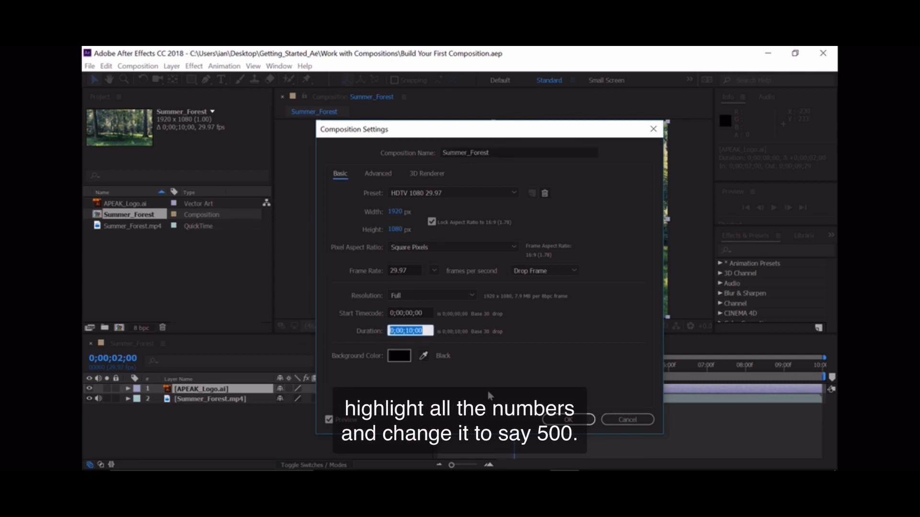
pyautogui.write('50')
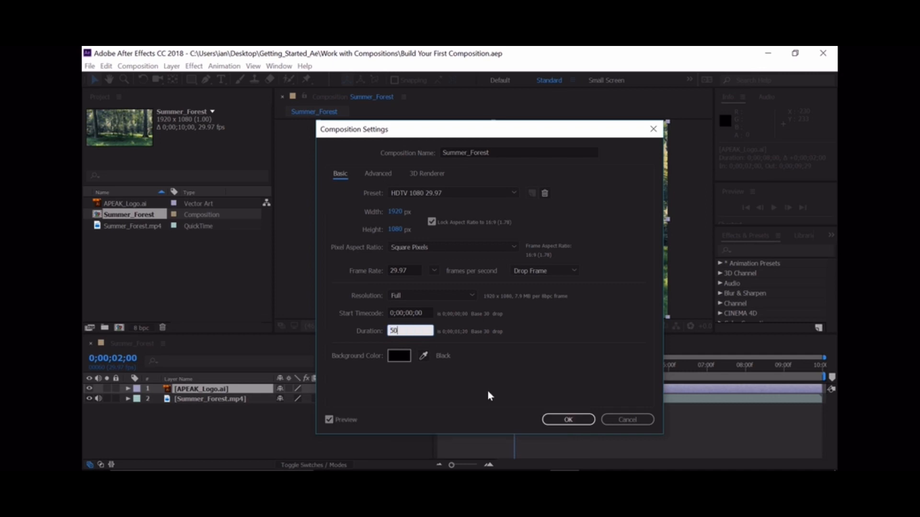
pyautogui.write('0')
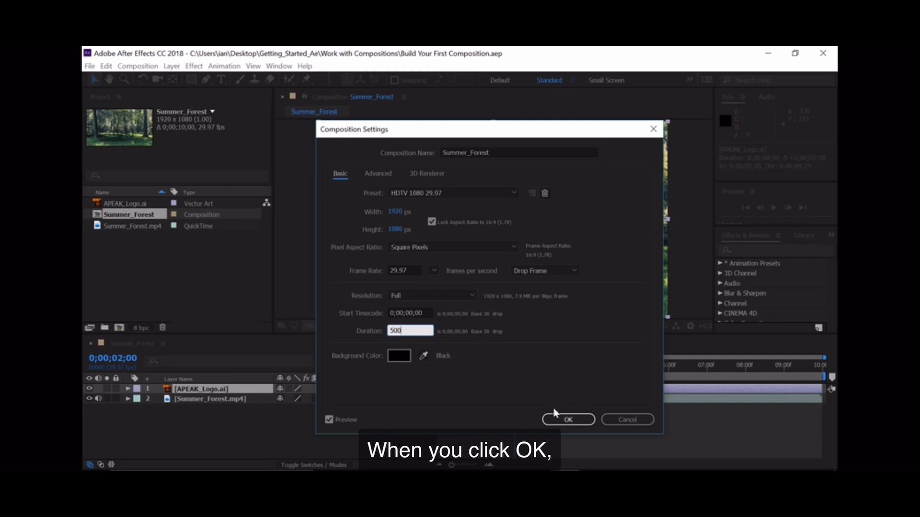
pyautogui.click(556, 420)
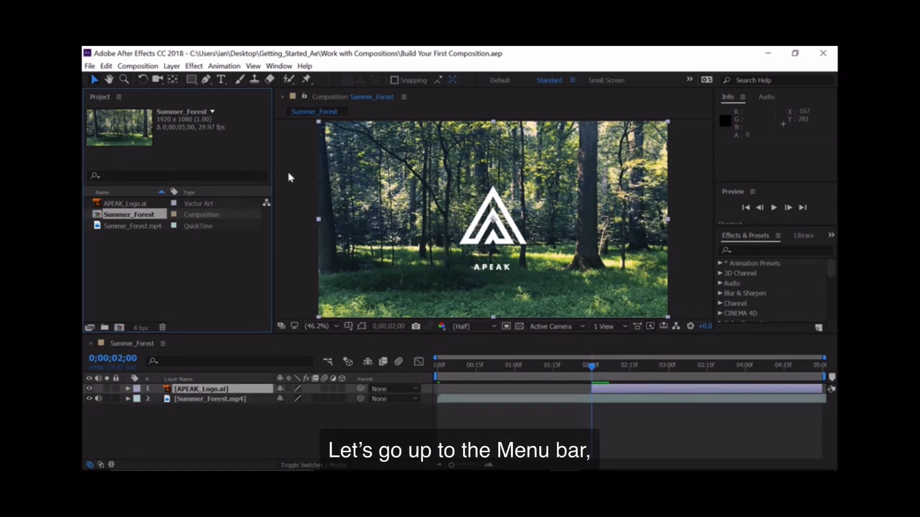
# - Start a new solid layer in the Summer_Forest timeline and make it the composition's size
pyautogui.click(171, 66)
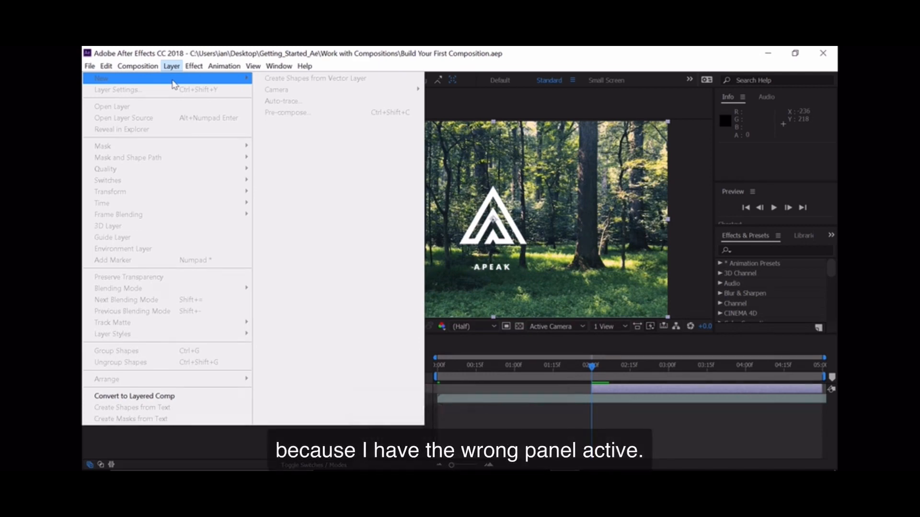
pyautogui.click(335, 63)
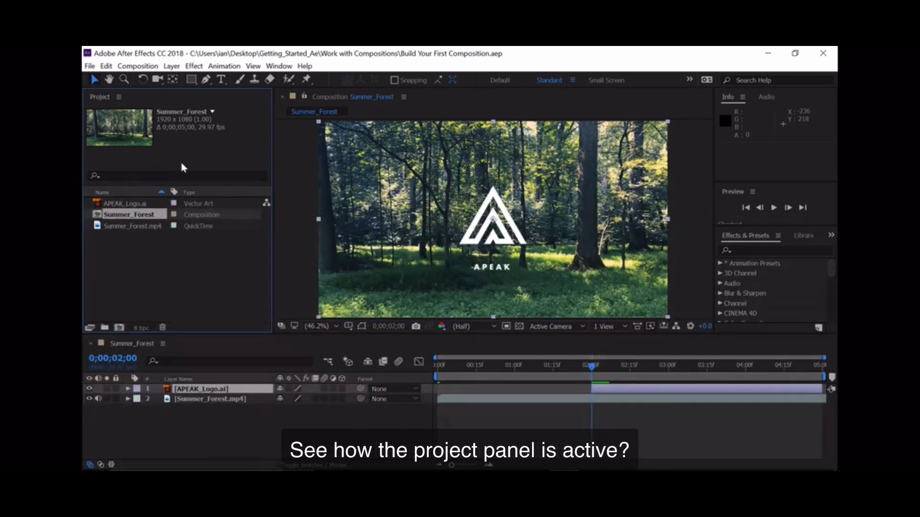
pyautogui.click(194, 430)
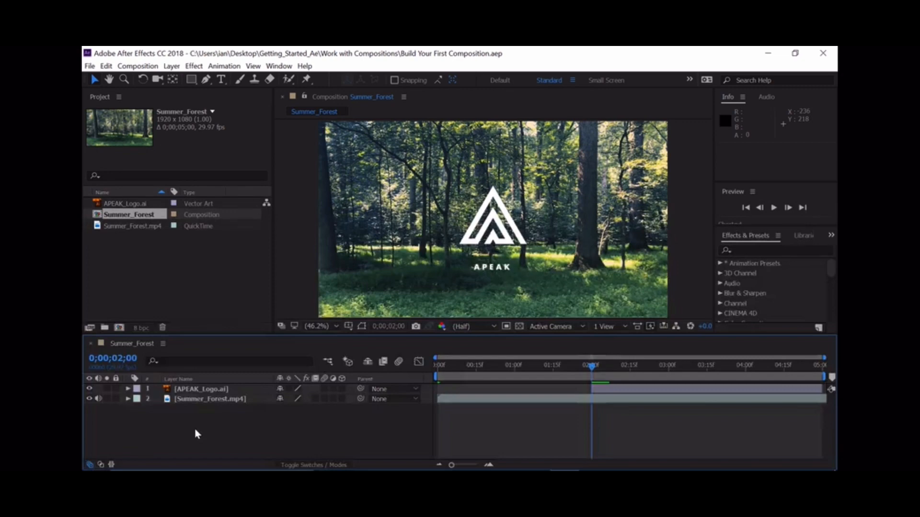
pyautogui.click(171, 66)
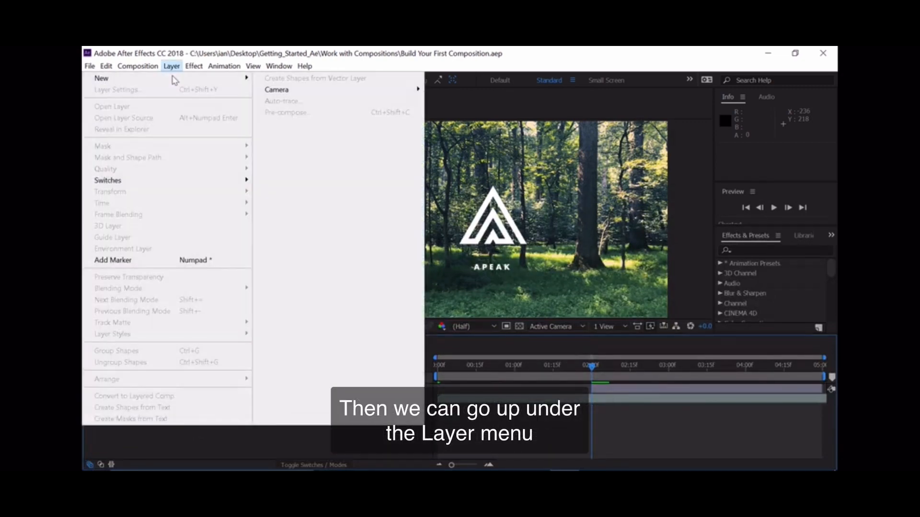
pyautogui.moveTo(174, 83)
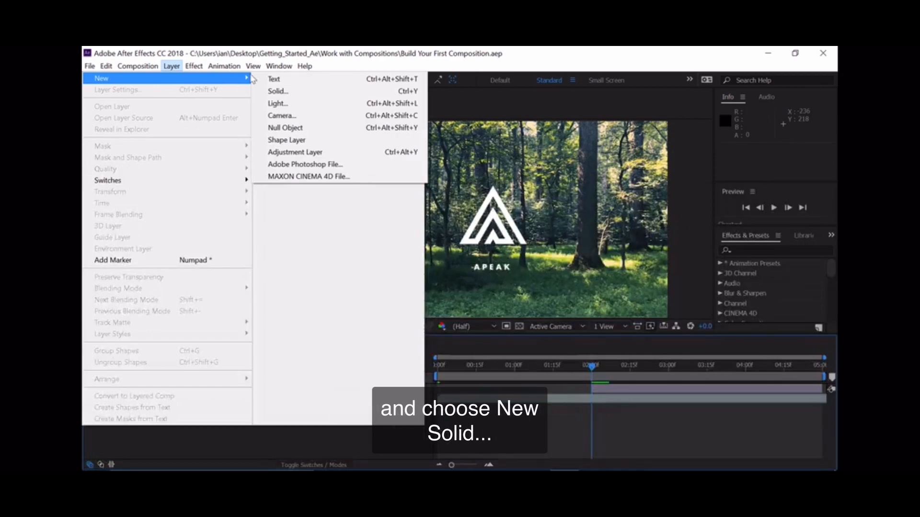
pyautogui.click(287, 92)
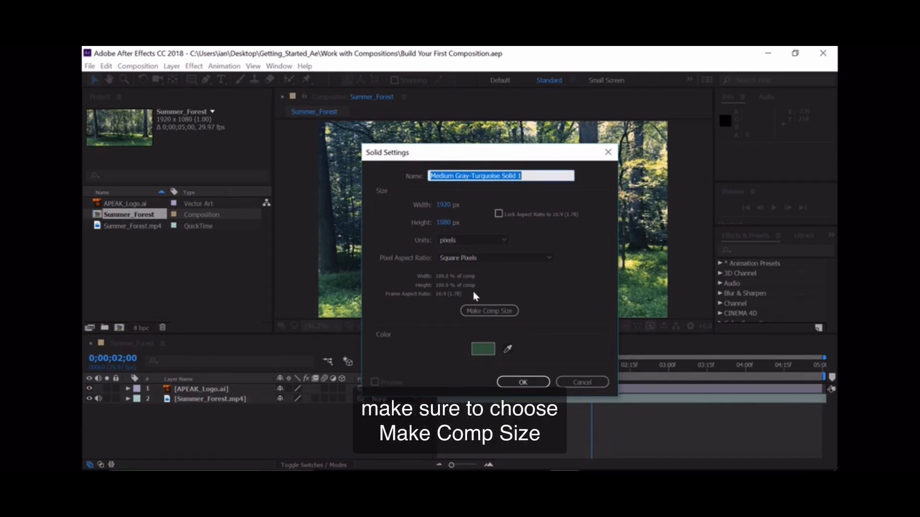
pyautogui.click(480, 312)
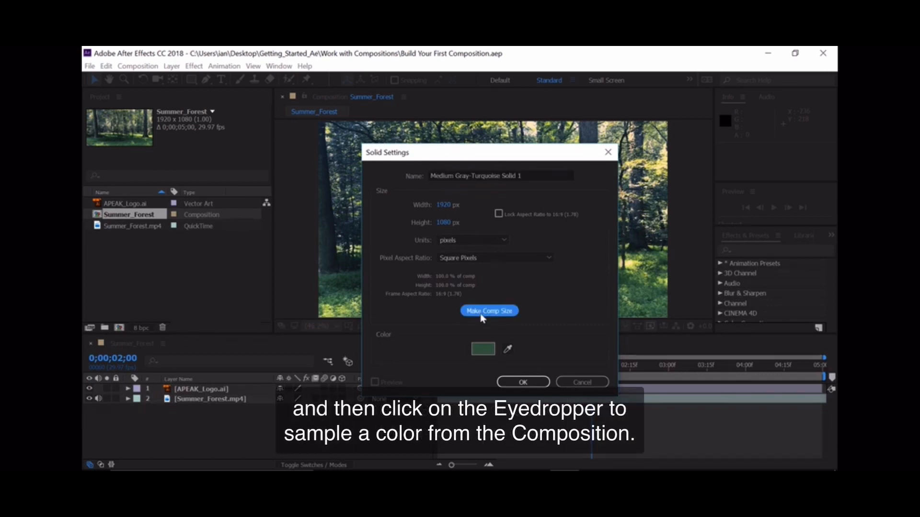
# - Sample the solid's color from the green forest foliage in the composition, name it Green, and create it
pyautogui.click(508, 354)
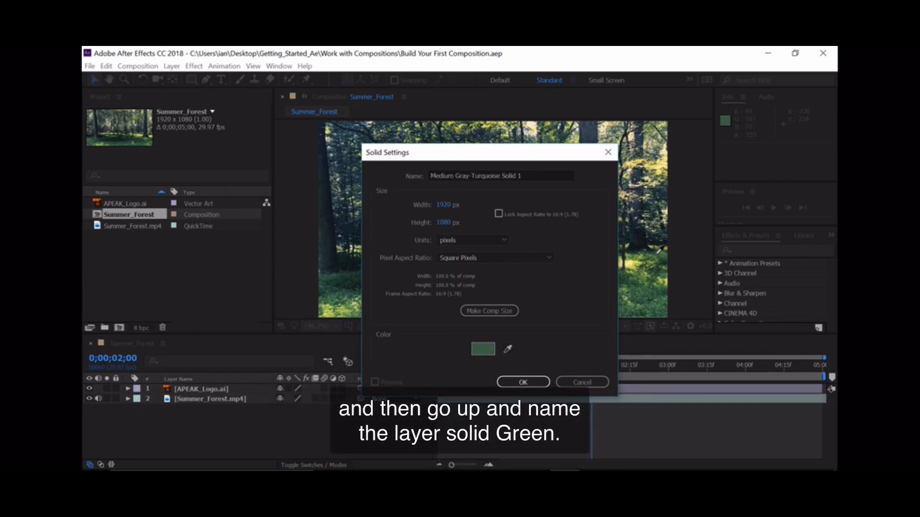
pyautogui.click(657, 252)
pyautogui.moveTo(532, 176); pyautogui.dragTo(352, 111)
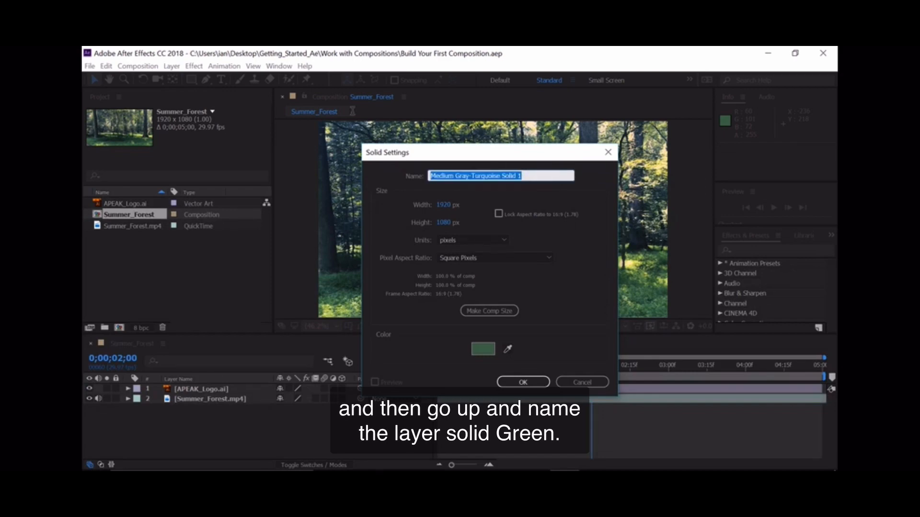
pyautogui.write('Green')
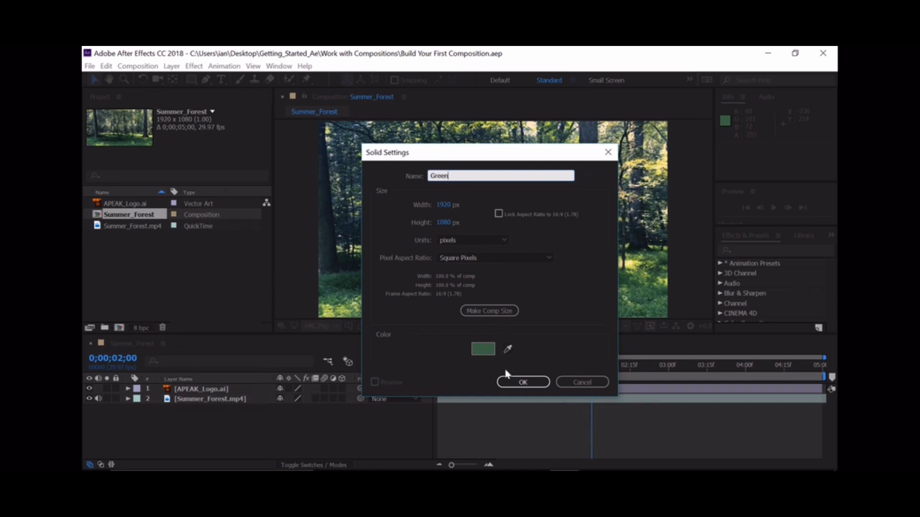
pyautogui.click(507, 383)
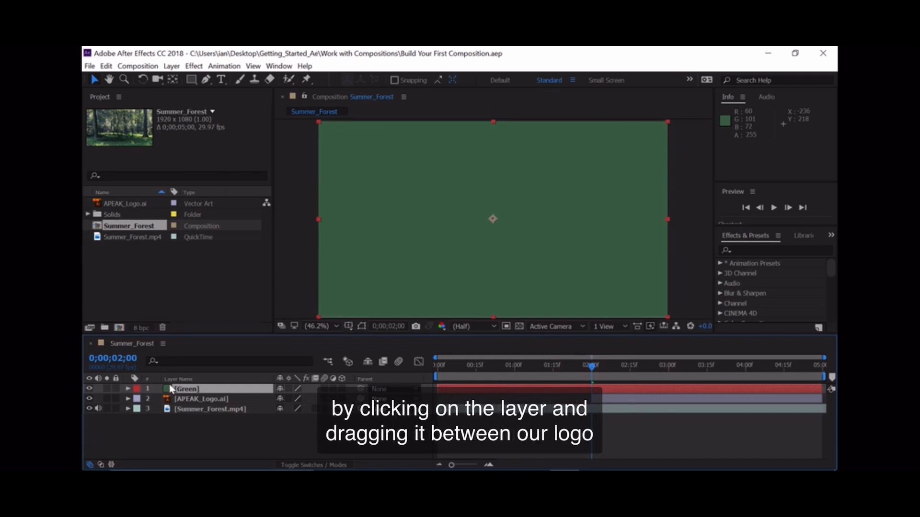
# - Move the Green layer between APEAK_Logo.ai and Summer_Forest.mp4, set its Opacity to 80%, and collapse its properties
pyautogui.moveTo(171, 389); pyautogui.dragTo(169, 402)
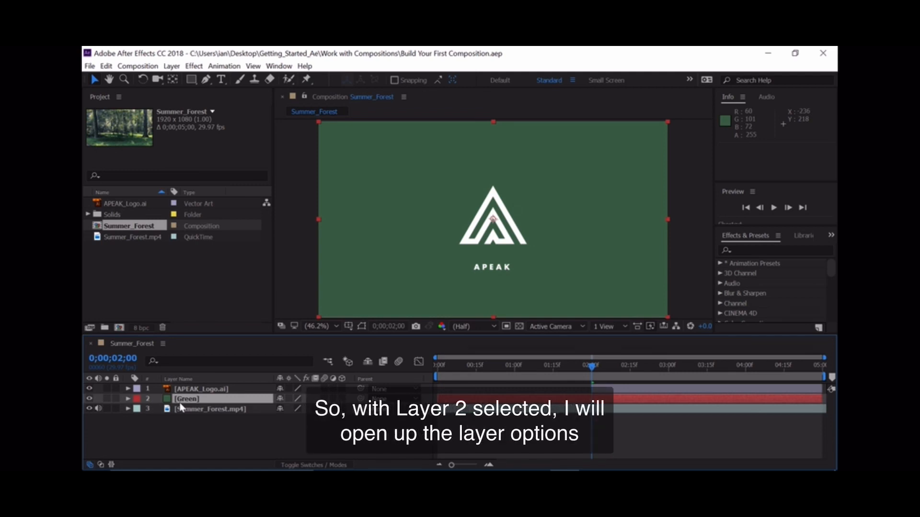
pyautogui.click(128, 399)
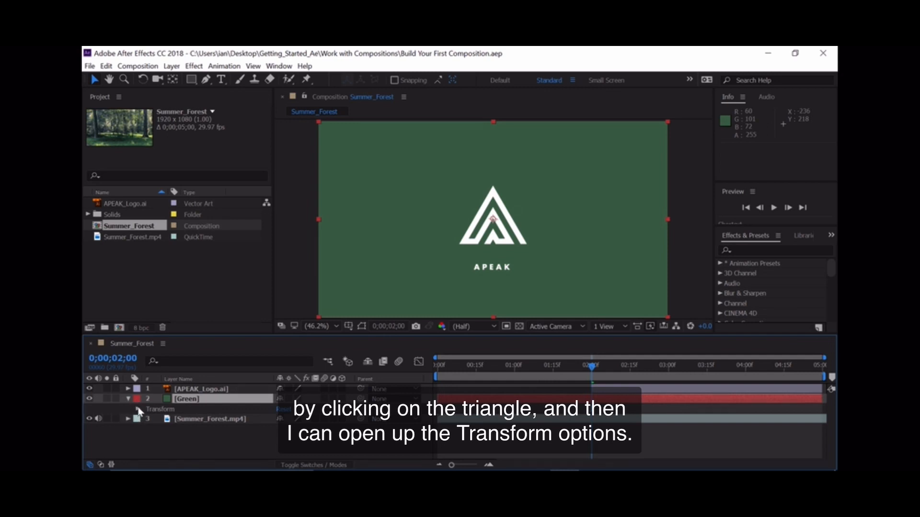
pyautogui.click(138, 409)
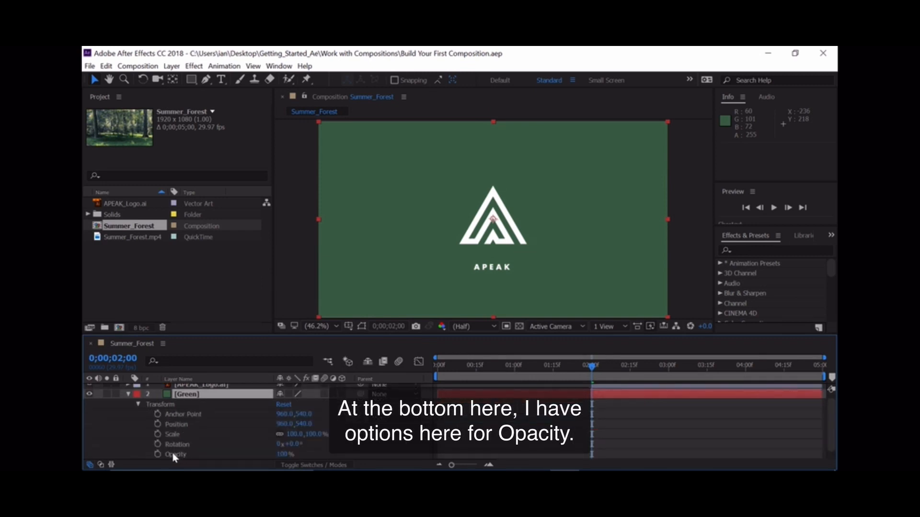
pyautogui.click(284, 454)
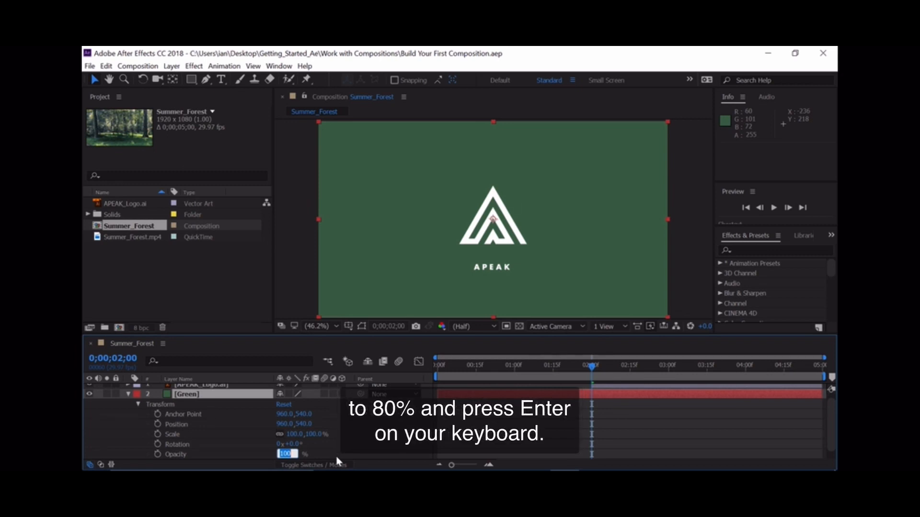
pyautogui.write('80')
pyautogui.press('Return')
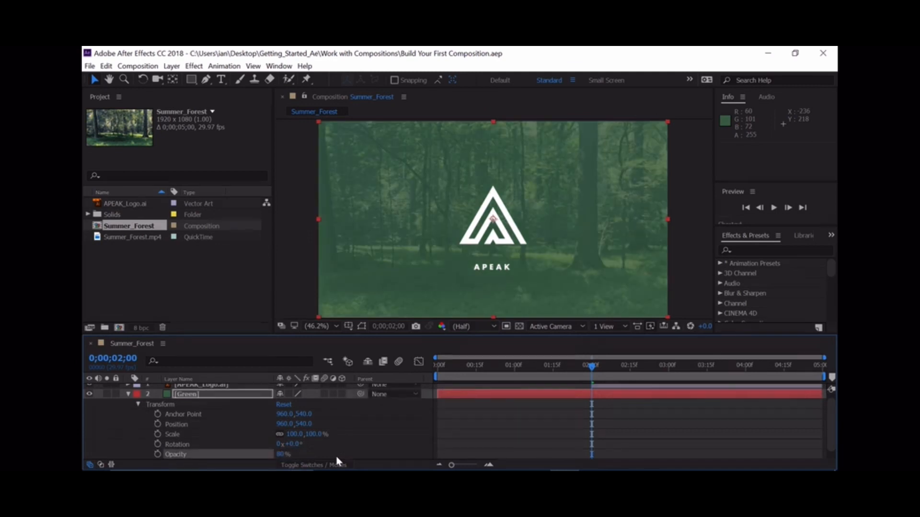
pyautogui.click(128, 394)
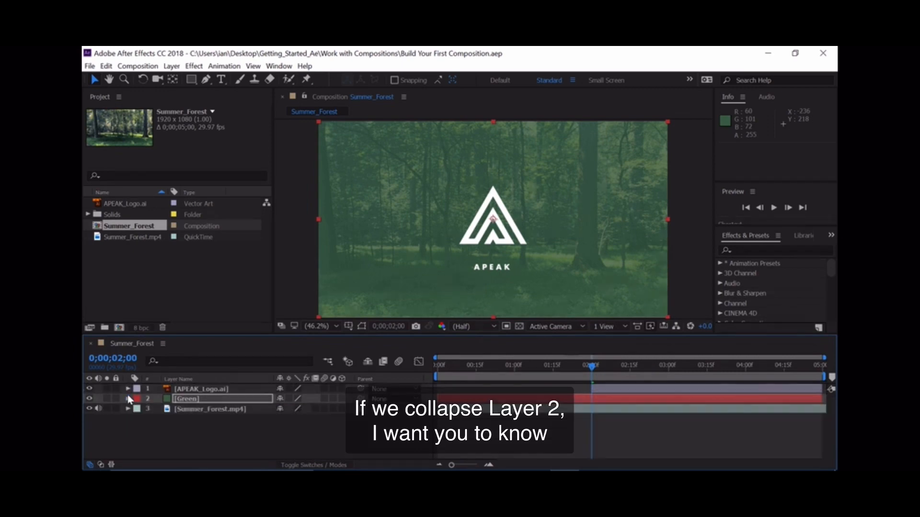